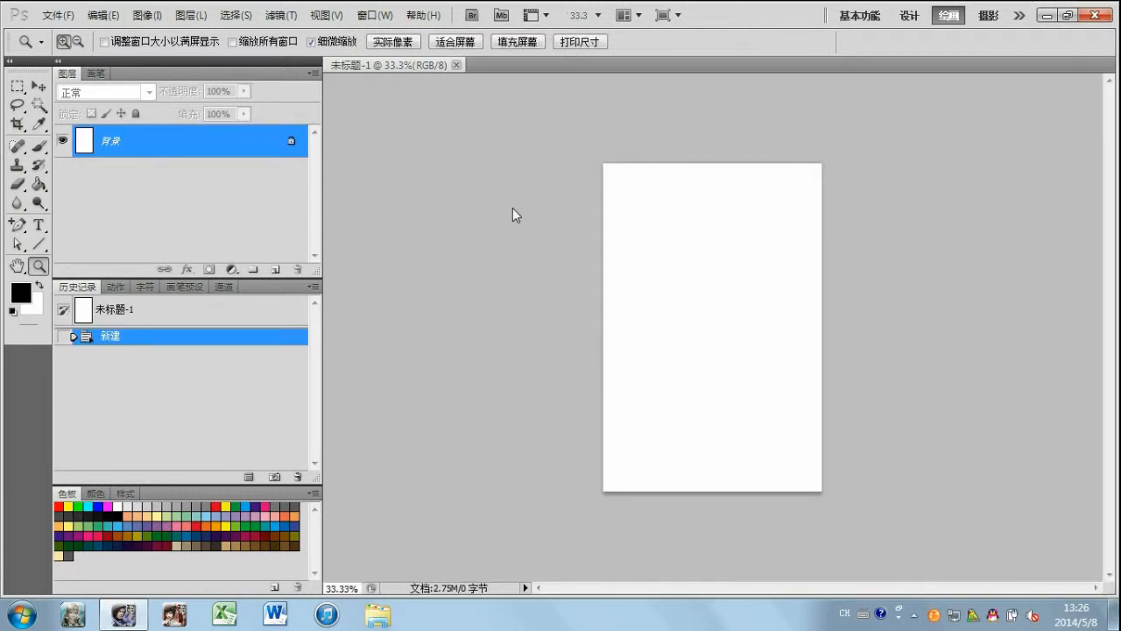
Step: Add a new layer above the background and set the Brush to the hard 19 px preset
{"action": "left_click", "coordinate": [275, 269]}
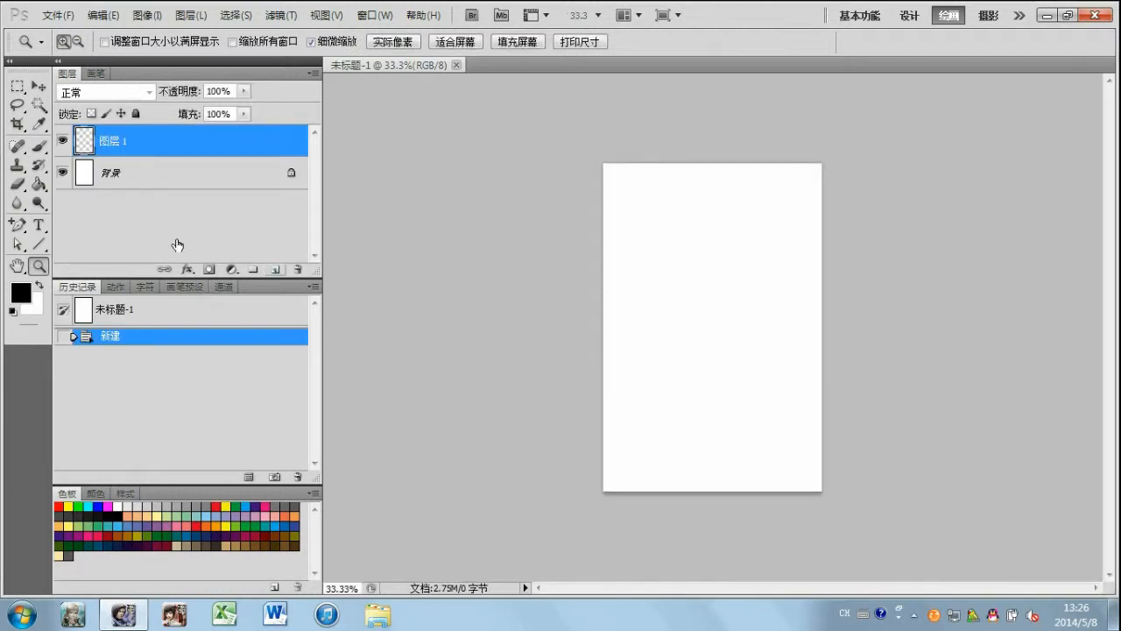
{"action": "left_click", "coordinate": [38, 146]}
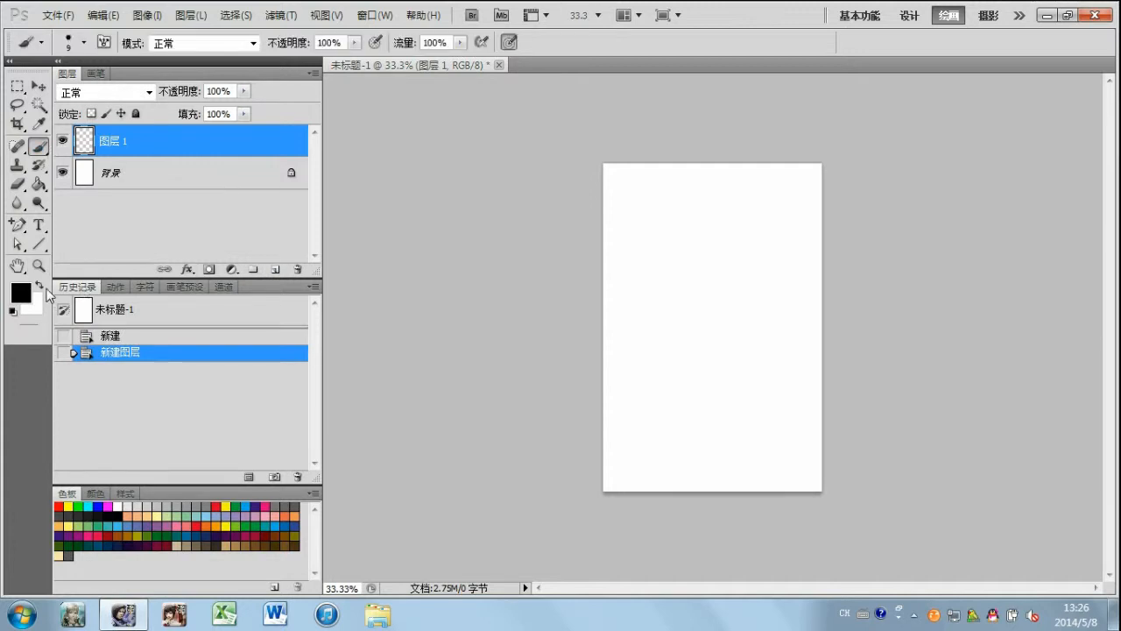
{"action": "left_click", "coordinate": [38, 265]}
{"action": "left_click_drag", "start_coordinate": [665, 422], "coordinate": [688, 416]}
{"action": "left_click", "coordinate": [39, 145]}
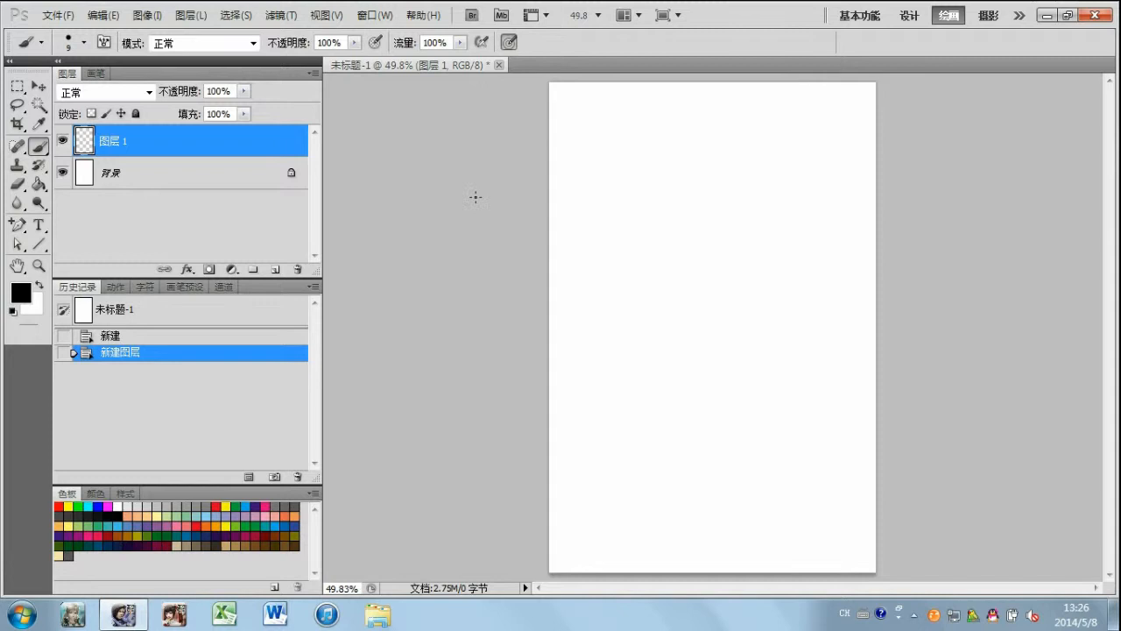
{"action": "left_click", "coordinate": [84, 44]}
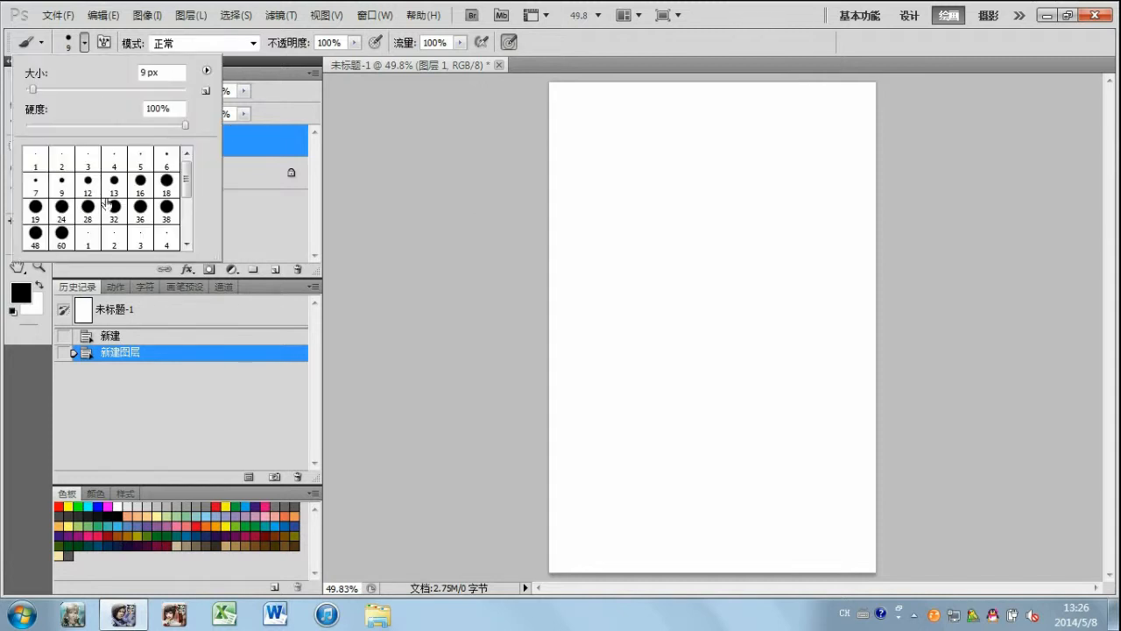
{"action": "left_click", "coordinate": [35, 209]}
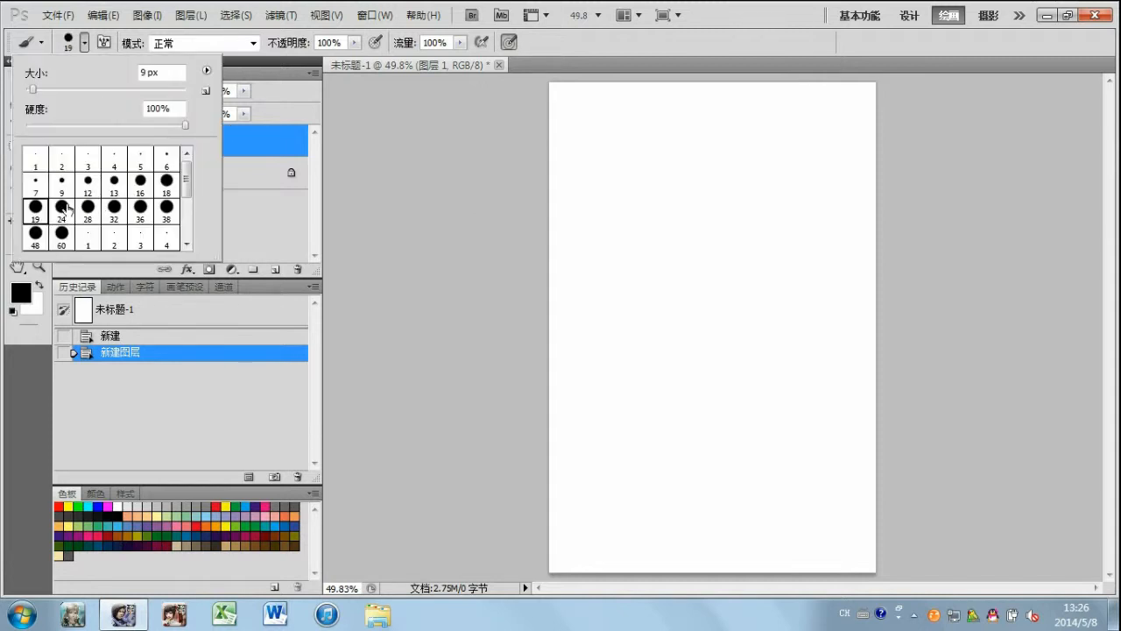
{"action": "left_click", "coordinate": [601, 58]}
Step: Sketch the apple's stem with its cut tip and the curved dimple at its base in black on the new layer
{"action": "left_click_drag", "start_coordinate": [746, 245], "coordinate": [746, 245]}
{"action": "left_click_drag", "start_coordinate": [688, 269], "coordinate": [749, 243]}
{"action": "left_click_drag", "start_coordinate": [699, 185], "coordinate": [723, 265]}
{"action": "left_click_drag", "start_coordinate": [689, 166], "coordinate": [720, 261]}
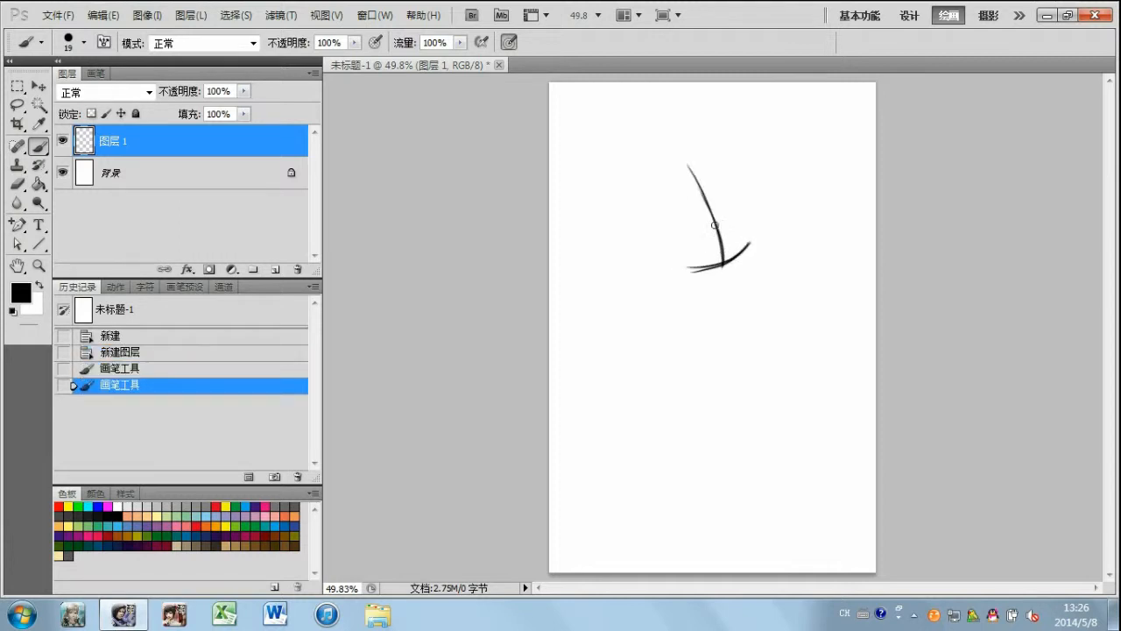
{"action": "left_click_drag", "start_coordinate": [682, 178], "coordinate": [716, 253]}
{"action": "mouse_move", "coordinate": [681, 190]}
{"action": "left_mouse_down"}
{"action": "mouse_move", "coordinate": [719, 252]}
{"action": "mouse_move", "coordinate": [686, 189]}
{"action": "left_mouse_up"}
Step: Sketch the apple's rounded body outline around the stem with loose overlapping black strokes
{"action": "left_click_drag", "start_coordinate": [715, 226], "coordinate": [808, 234]}
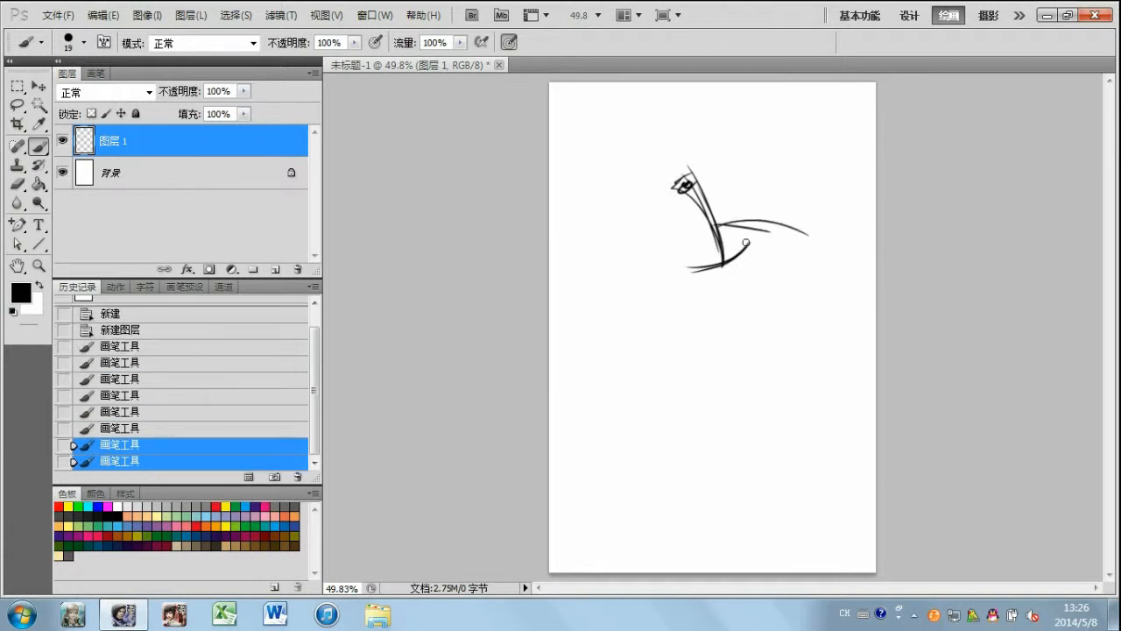
{"action": "left_click_drag", "start_coordinate": [730, 224], "coordinate": [806, 320]}
{"action": "left_click_drag", "start_coordinate": [734, 408], "coordinate": [762, 226]}
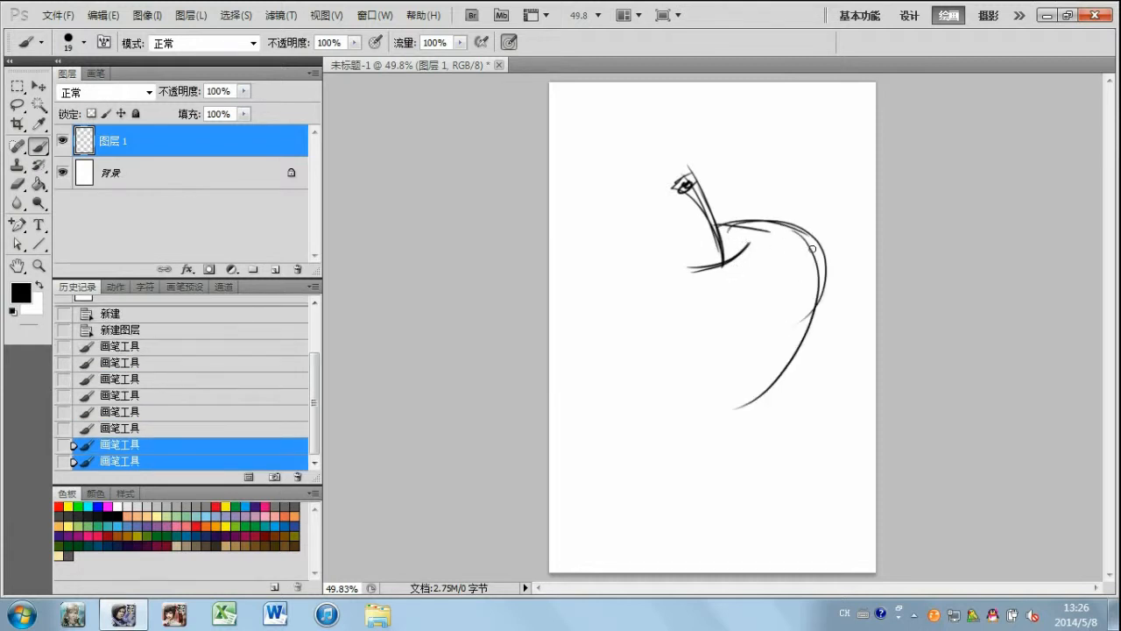
{"action": "left_click_drag", "start_coordinate": [814, 254], "coordinate": [716, 368]}
{"action": "mouse_move", "coordinate": [637, 254]}
{"action": "left_mouse_down"}
{"action": "mouse_move", "coordinate": [711, 226]}
{"action": "mouse_move", "coordinate": [621, 268]}
{"action": "mouse_move", "coordinate": [622, 328]}
{"action": "mouse_move", "coordinate": [696, 397]}
{"action": "left_mouse_up"}
{"action": "left_click_drag", "start_coordinate": [631, 326], "coordinate": [755, 384]}
{"action": "left_click_drag", "start_coordinate": [676, 372], "coordinate": [818, 325]}
{"action": "mouse_move", "coordinate": [792, 366]}
{"action": "left_mouse_down"}
{"action": "mouse_move", "coordinate": [738, 384]}
{"action": "mouse_move", "coordinate": [669, 365]}
{"action": "left_mouse_up"}
{"action": "left_click_drag", "start_coordinate": [628, 278], "coordinate": [636, 345]}
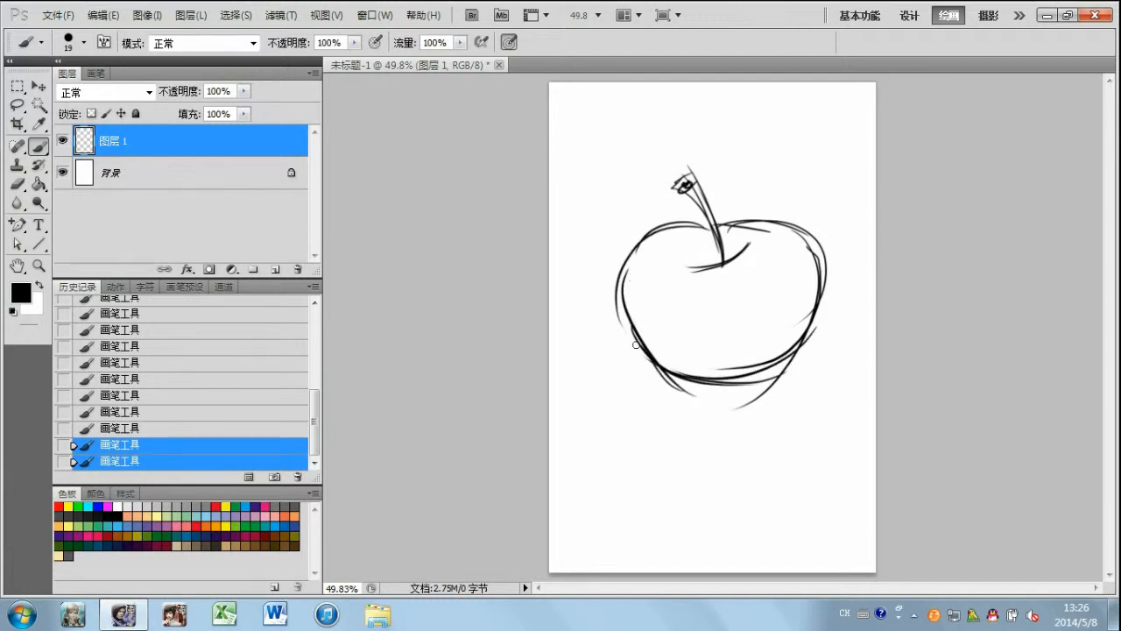
Step: Enlarge the apple sketch with Free Transform to about 119% width and 135% height
{"action": "key", "text": "ctrl+t"}
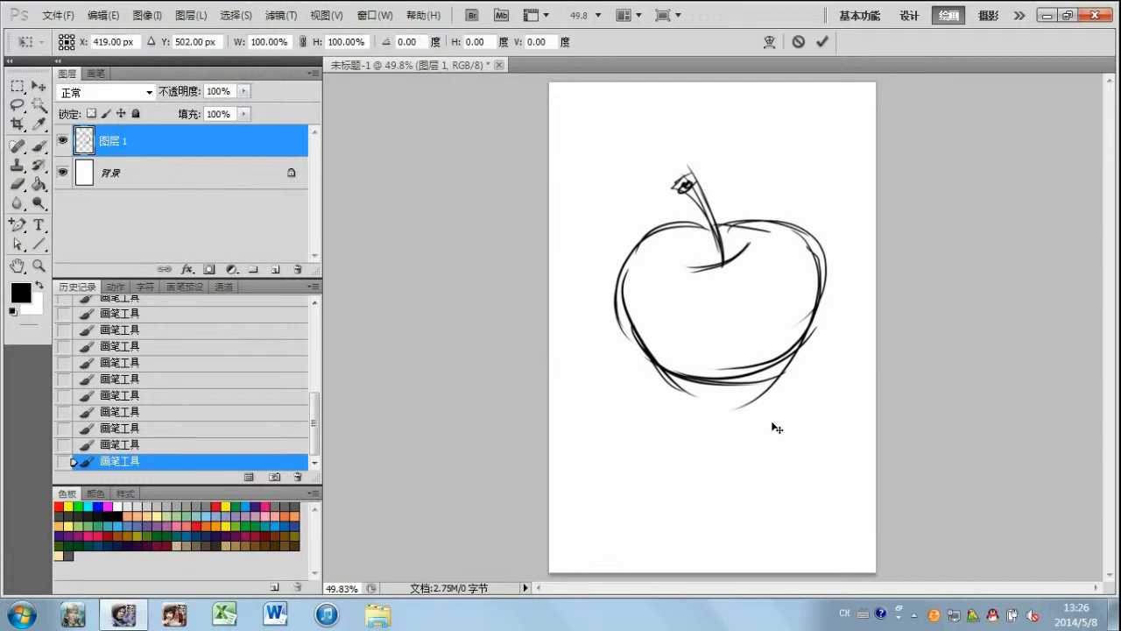
{"action": "left_click_drag", "start_coordinate": [829, 419], "coordinate": [839, 494]}
{"action": "left_click_drag", "start_coordinate": [614, 168], "coordinate": [584, 160]}
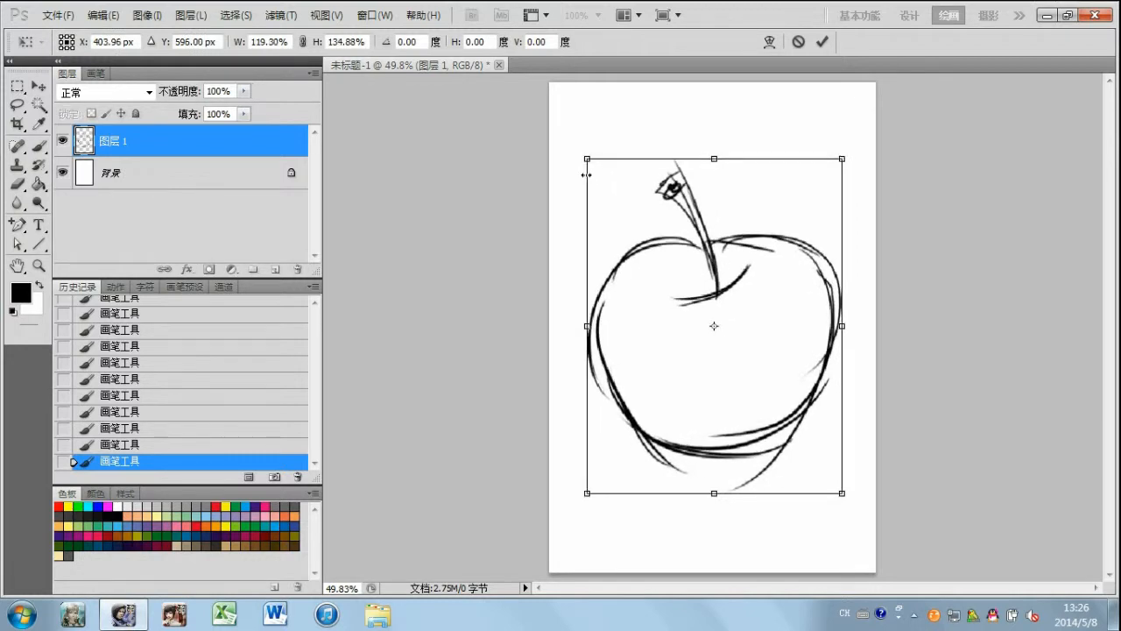
{"action": "key", "text": "Return"}
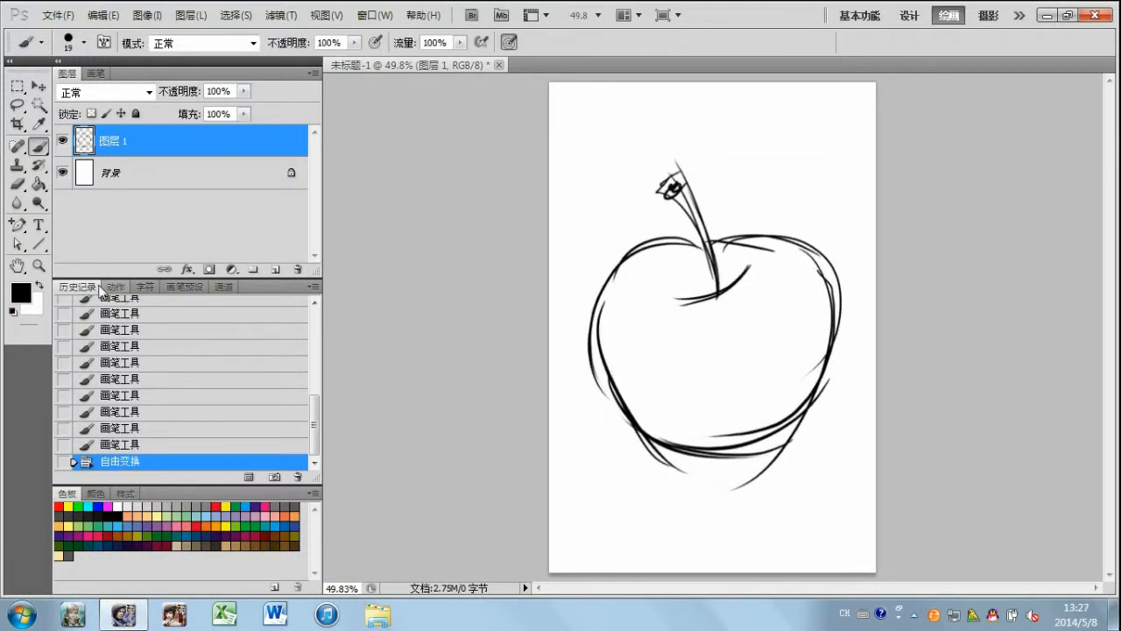
Step: Save the drawing to the desktop as apple in Photoshop PSD format with layers kept
{"action": "left_click", "coordinate": [59, 19]}
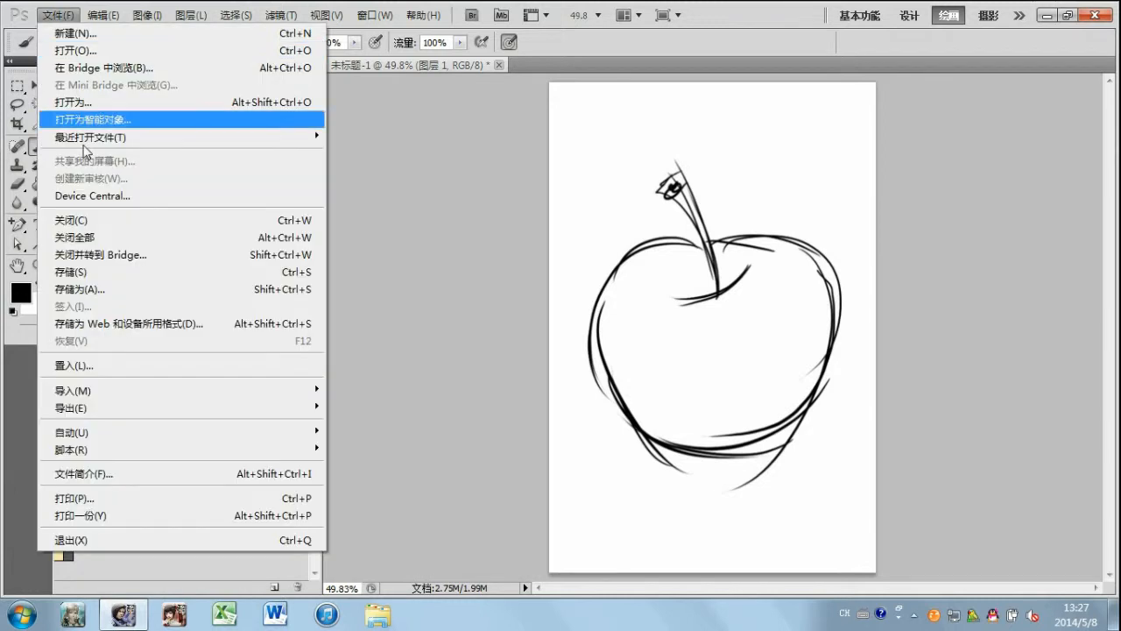
{"action": "left_click", "coordinate": [85, 270]}
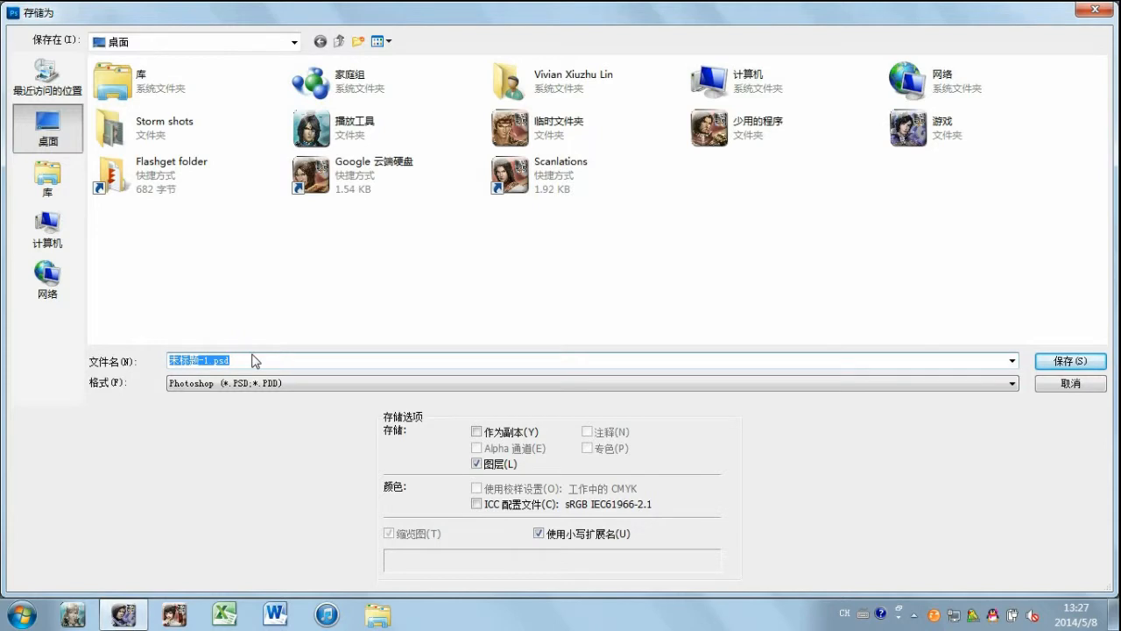
{"action": "type", "text": "apple"}
{"action": "key", "text": "Return"}
{"action": "key", "text": "Return"}
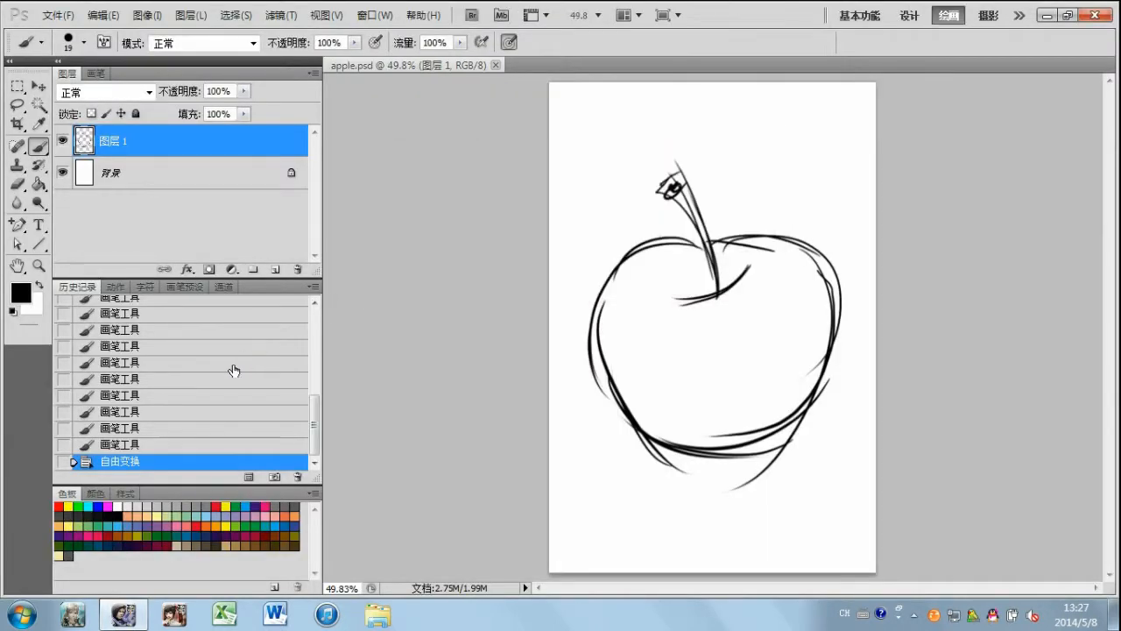
Step: Switch to PaintTool SAI and open apple.psd from the desktop
{"action": "mouse_move", "coordinate": [140, 615]}
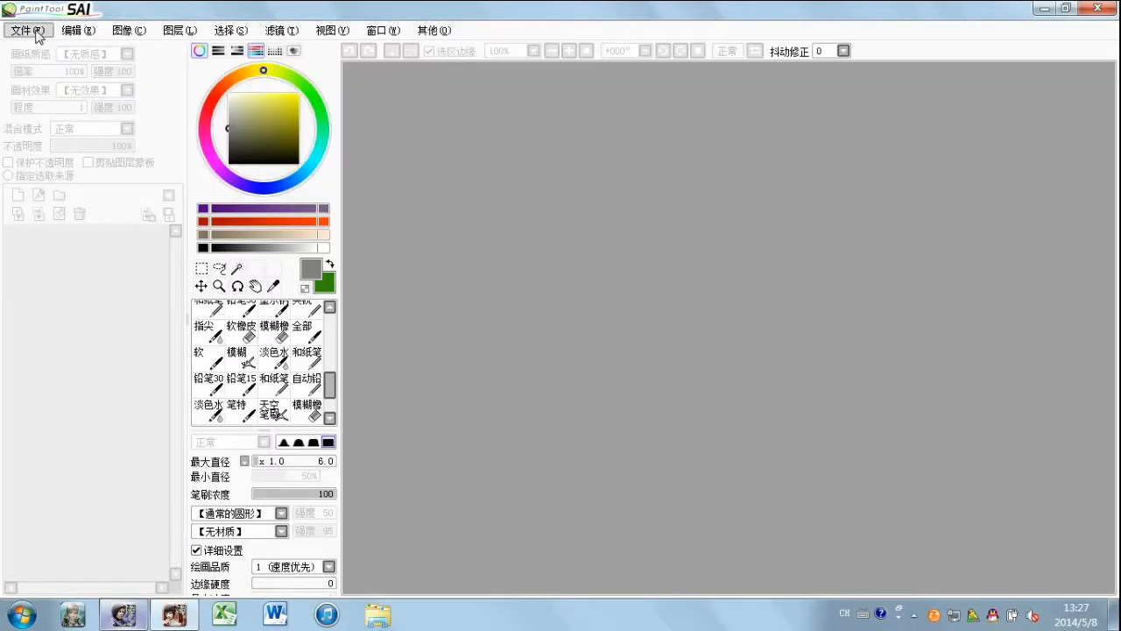
{"action": "left_click", "coordinate": [38, 34]}
{"action": "left_click", "coordinate": [46, 66]}
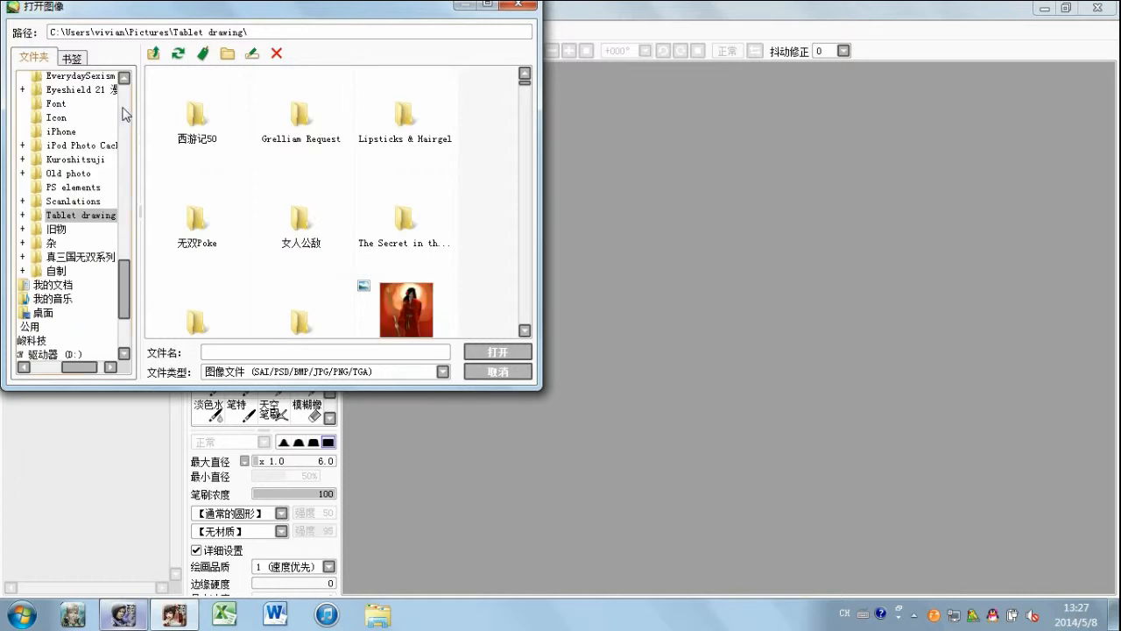
{"action": "left_click", "coordinate": [125, 102]}
{"action": "left_click", "coordinate": [124, 97]}
{"action": "left_click_drag", "start_coordinate": [95, 367], "coordinate": [60, 288]}
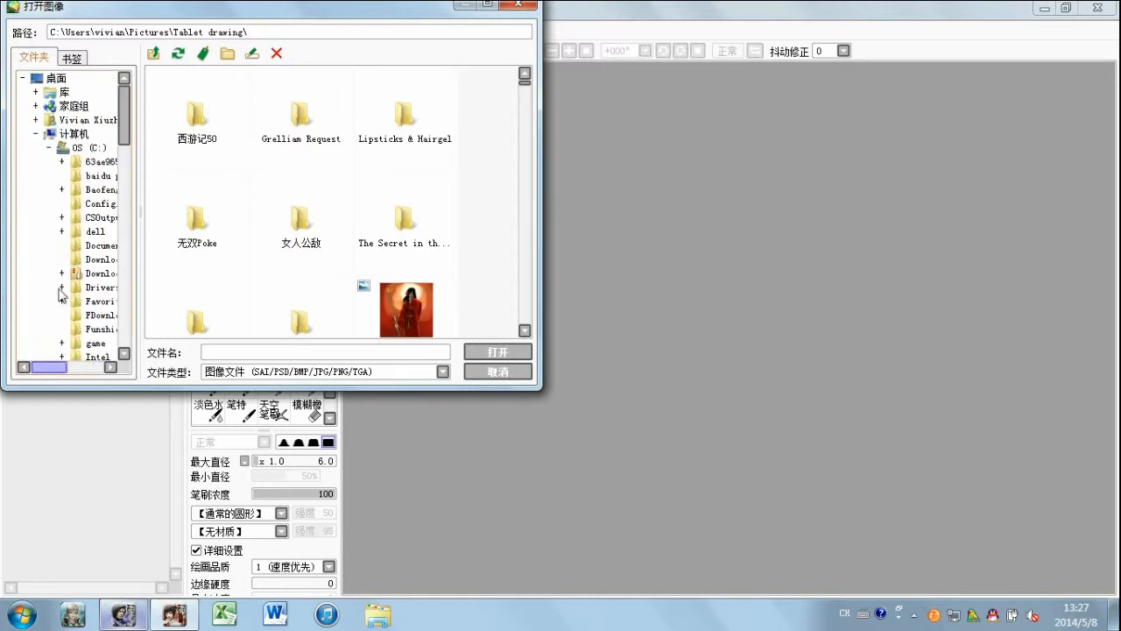
{"action": "left_click", "coordinate": [37, 136]}
{"action": "left_click", "coordinate": [54, 79]}
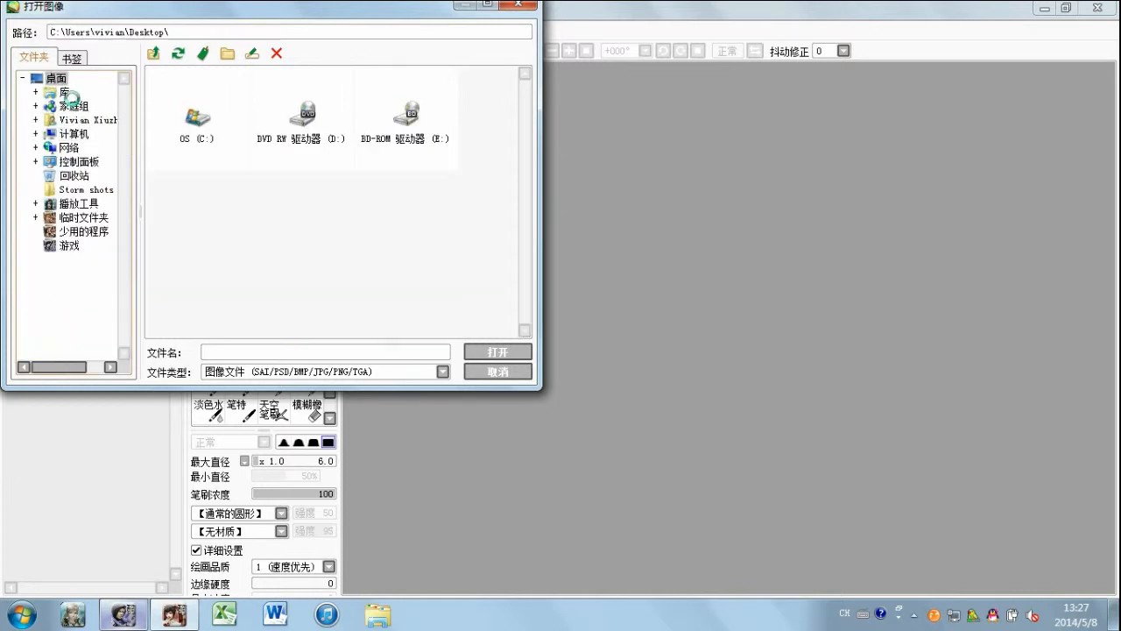
{"action": "left_click_drag", "start_coordinate": [529, 175], "coordinate": [523, 325]}
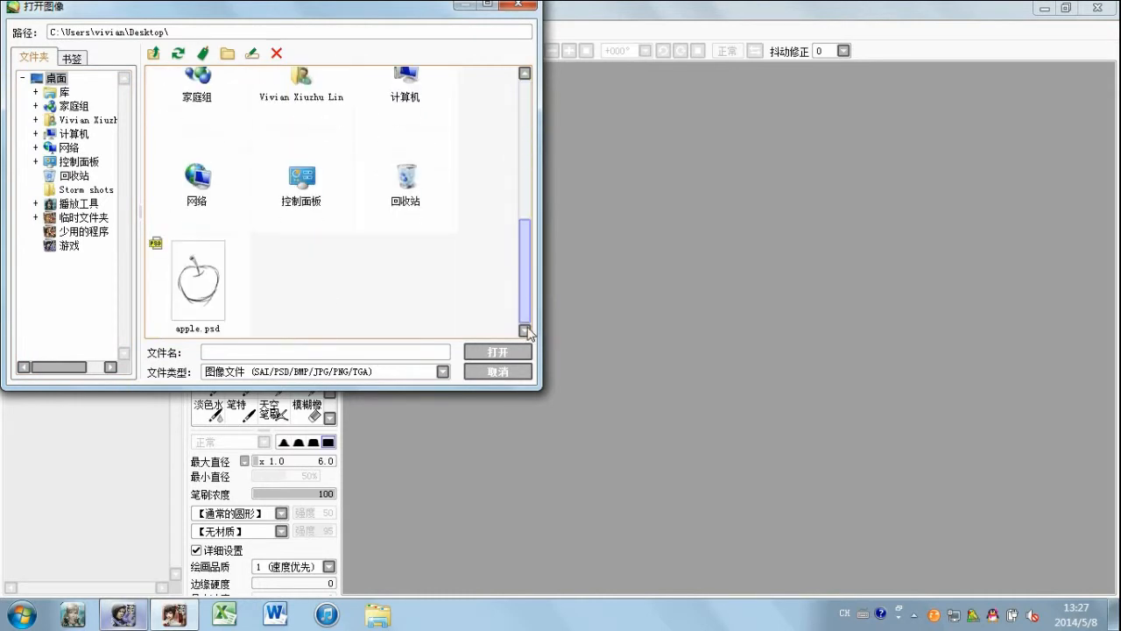
{"action": "left_click", "coordinate": [197, 284]}
{"action": "double_click", "coordinate": [197, 289]}
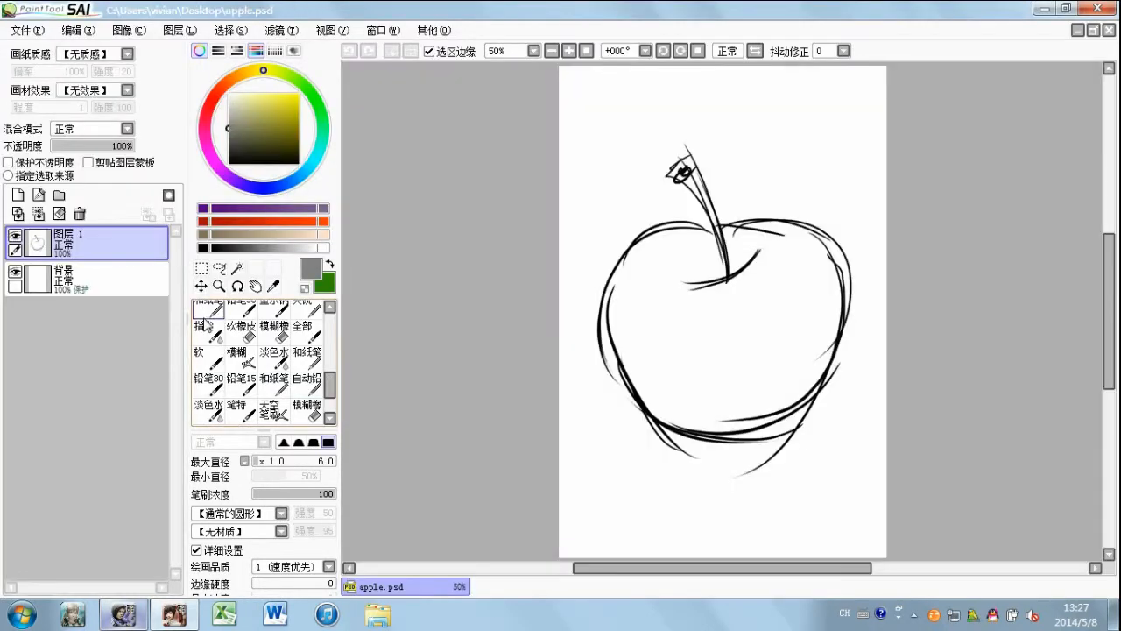
Step: Add a new layer beneath the sketch layer and set up the Pen (笔) brush in dark red with a maximum diameter of 100
{"action": "left_click", "coordinate": [16, 195]}
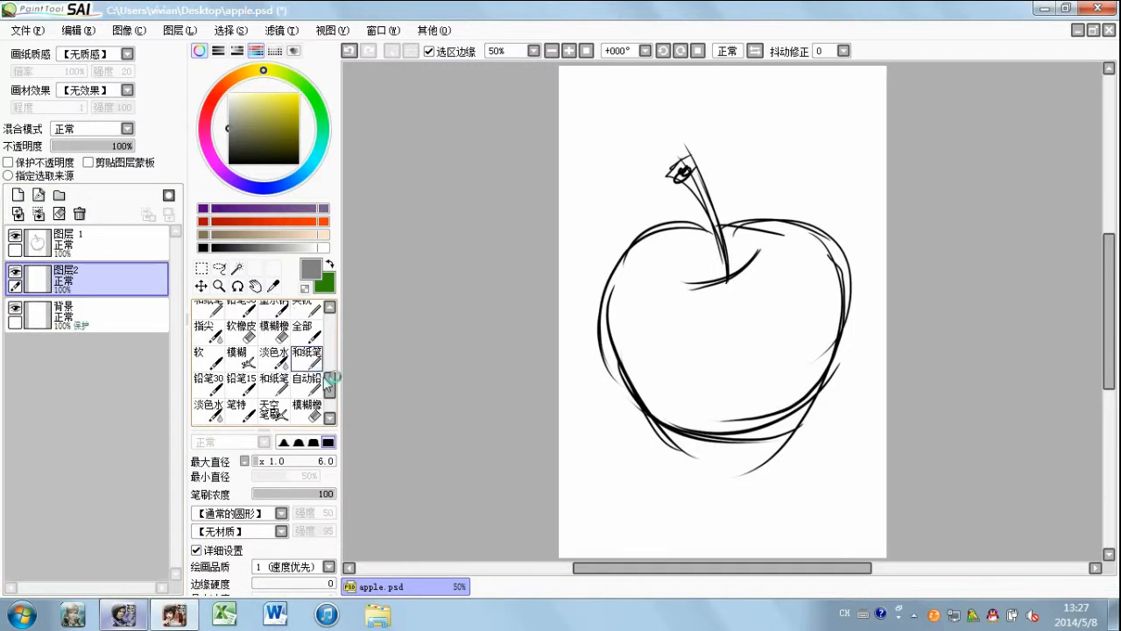
{"action": "left_click", "coordinate": [315, 385]}
{"action": "scroll", "coordinate": [333, 322], "scroll_direction": "up", "scroll_amount": 5}
{"action": "left_click", "coordinate": [274, 311]}
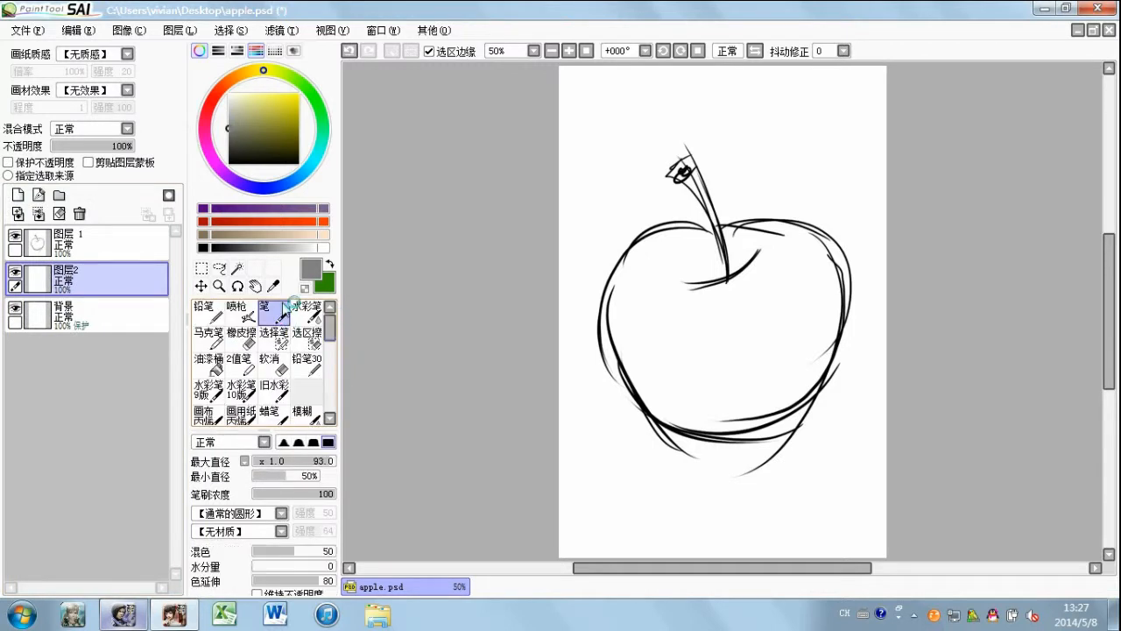
{"action": "left_click", "coordinate": [224, 220]}
{"action": "left_click_drag", "start_coordinate": [280, 465], "coordinate": [388, 463]}
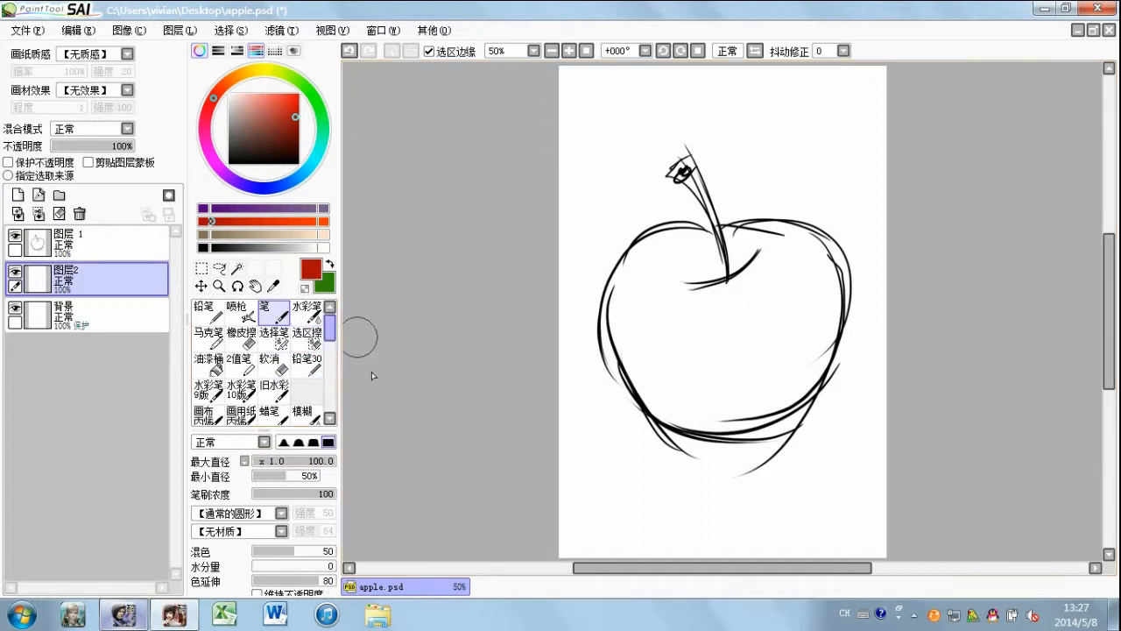
Step: Block in the apple's right side in dark red and its left side in bright orange-red
{"action": "mouse_move", "coordinate": [743, 239]}
{"action": "left_mouse_down"}
{"action": "mouse_move", "coordinate": [758, 380]}
{"action": "mouse_move", "coordinate": [734, 399]}
{"action": "left_mouse_up"}
{"action": "mouse_move", "coordinate": [768, 322]}
{"action": "left_mouse_down"}
{"action": "mouse_move", "coordinate": [749, 376]}
{"action": "mouse_move", "coordinate": [746, 271]}
{"action": "mouse_move", "coordinate": [746, 383]}
{"action": "mouse_move", "coordinate": [763, 259]}
{"action": "mouse_move", "coordinate": [815, 297]}
{"action": "mouse_move", "coordinate": [781, 259]}
{"action": "mouse_move", "coordinate": [821, 336]}
{"action": "mouse_move", "coordinate": [727, 399]}
{"action": "left_mouse_up"}
{"action": "left_click_drag", "start_coordinate": [825, 333], "coordinate": [727, 408]}
{"action": "mouse_move", "coordinate": [727, 408]}
{"action": "left_mouse_down"}
{"action": "mouse_move", "coordinate": [832, 341]}
{"action": "mouse_move", "coordinate": [754, 408]}
{"action": "left_mouse_up"}
{"action": "left_click_drag", "start_coordinate": [305, 222], "coordinate": [373, 223]}
{"action": "mouse_move", "coordinate": [682, 239]}
{"action": "left_mouse_down"}
{"action": "mouse_move", "coordinate": [618, 344]}
{"action": "mouse_move", "coordinate": [680, 265]}
{"action": "mouse_move", "coordinate": [667, 292]}
{"action": "mouse_move", "coordinate": [668, 269]}
{"action": "mouse_move", "coordinate": [688, 297]}
{"action": "mouse_move", "coordinate": [632, 323]}
{"action": "mouse_move", "coordinate": [666, 257]}
{"action": "mouse_move", "coordinate": [678, 410]}
{"action": "left_mouse_up"}
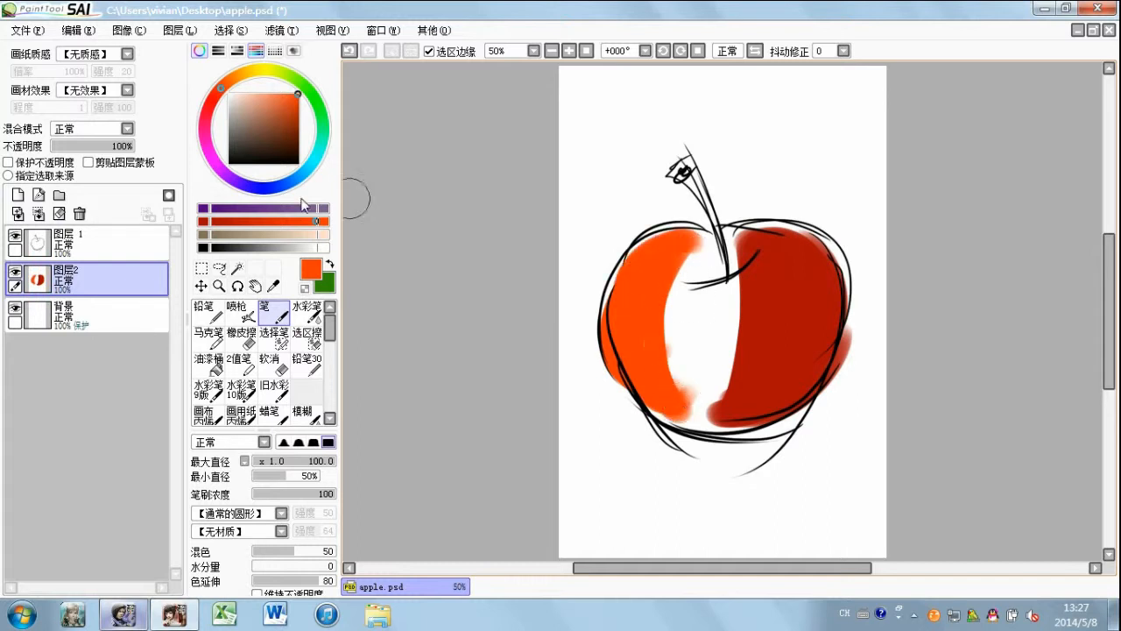
Step: Fill the apple's middle with an intermediate red and blend it into the two side colours
{"action": "left_click", "coordinate": [249, 220]}
{"action": "mouse_move", "coordinate": [714, 238]}
{"action": "left_mouse_down"}
{"action": "mouse_move", "coordinate": [700, 443]}
{"action": "mouse_move", "coordinate": [692, 398]}
{"action": "left_mouse_up"}
{"action": "left_click_drag", "start_coordinate": [696, 249], "coordinate": [683, 410]}
{"action": "mouse_move", "coordinate": [727, 239]}
{"action": "left_mouse_down"}
{"action": "mouse_move", "coordinate": [737, 341]}
{"action": "mouse_move", "coordinate": [719, 402]}
{"action": "left_mouse_up"}
{"action": "mouse_move", "coordinate": [666, 299]}
{"action": "left_mouse_down"}
{"action": "mouse_move", "coordinate": [678, 424]}
{"action": "mouse_move", "coordinate": [689, 384]}
{"action": "left_mouse_up"}
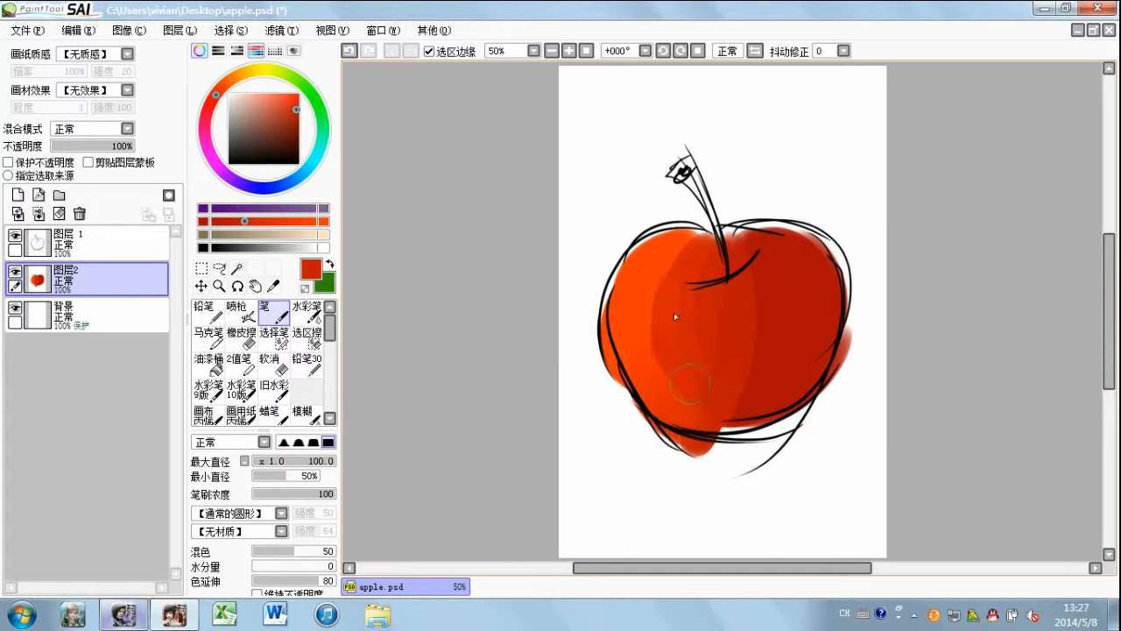
{"action": "mouse_move", "coordinate": [681, 245]}
{"action": "left_mouse_down"}
{"action": "mouse_move", "coordinate": [651, 282]}
{"action": "mouse_move", "coordinate": [684, 232]}
{"action": "mouse_move", "coordinate": [637, 359]}
{"action": "mouse_move", "coordinate": [658, 254]}
{"action": "mouse_move", "coordinate": [652, 307]}
{"action": "left_mouse_up"}
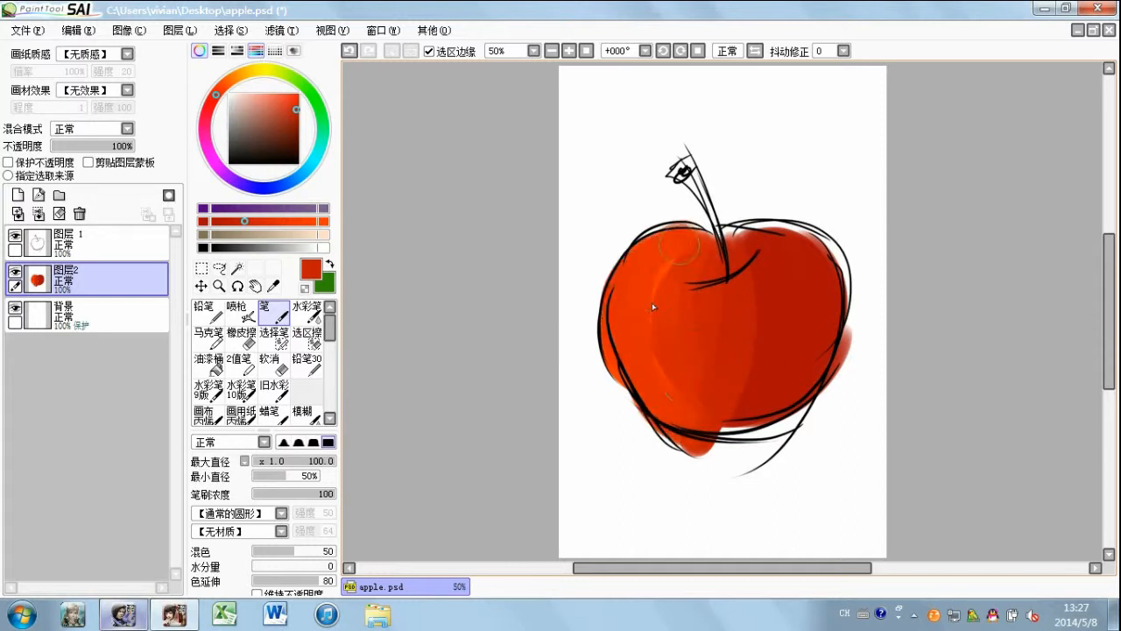
{"action": "mouse_move", "coordinate": [762, 250]}
{"action": "left_mouse_down"}
{"action": "mouse_move", "coordinate": [829, 284]}
{"action": "mouse_move", "coordinate": [805, 250]}
{"action": "mouse_move", "coordinate": [813, 373]}
{"action": "mouse_move", "coordinate": [766, 405]}
{"action": "mouse_move", "coordinate": [828, 364]}
{"action": "mouse_move", "coordinate": [733, 384]}
{"action": "left_mouse_up"}
Step: Deepen the shading with dark red along the apple's right edge, underside and centre
{"action": "left_click_drag", "start_coordinate": [224, 220], "coordinate": [204, 212]}
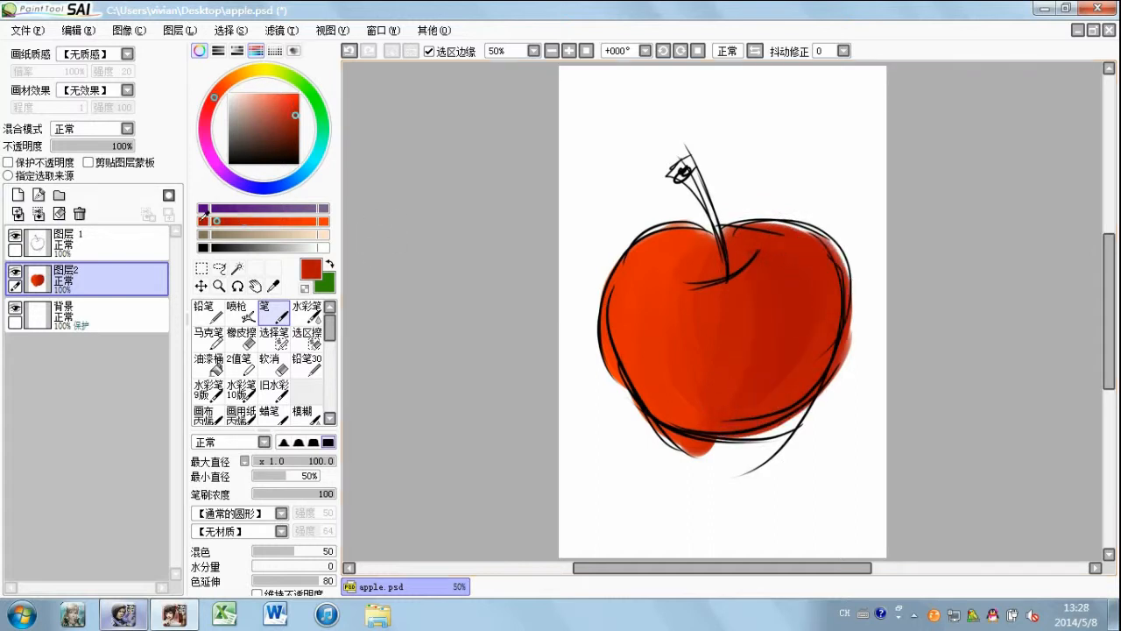
{"action": "left_click_drag", "start_coordinate": [766, 257], "coordinate": [779, 341]}
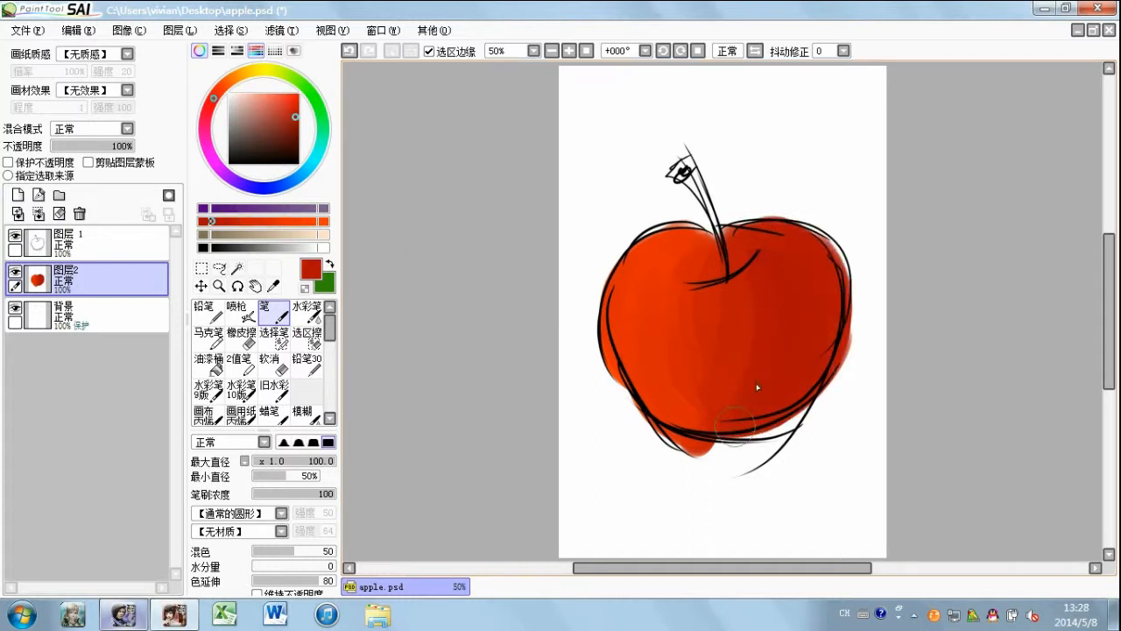
{"action": "left_click_drag", "start_coordinate": [833, 245], "coordinate": [781, 414]}
{"action": "left_click_drag", "start_coordinate": [806, 233], "coordinate": [744, 413]}
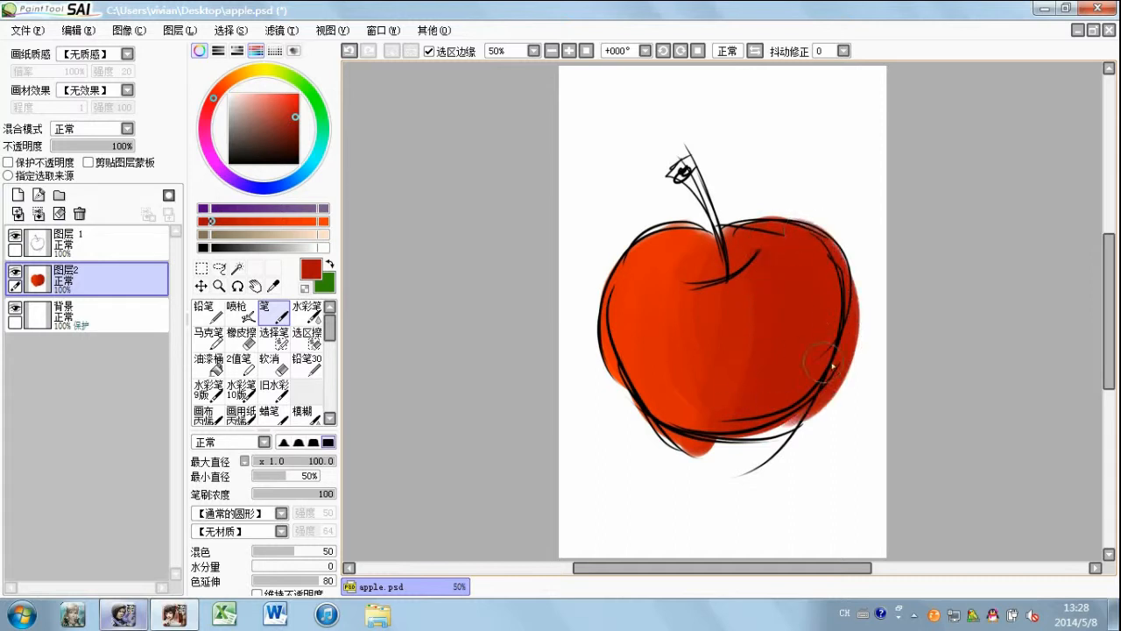
{"action": "left_click_drag", "start_coordinate": [827, 372], "coordinate": [749, 433]}
{"action": "mouse_move", "coordinate": [835, 392]}
{"action": "left_mouse_down"}
{"action": "mouse_move", "coordinate": [732, 431]}
{"action": "mouse_move", "coordinate": [639, 399]}
{"action": "left_mouse_up"}
{"action": "left_click_drag", "start_coordinate": [699, 446], "coordinate": [656, 415]}
{"action": "mouse_move", "coordinate": [623, 298]}
{"action": "left_mouse_down"}
{"action": "mouse_move", "coordinate": [708, 234]}
{"action": "mouse_move", "coordinate": [625, 299]}
{"action": "left_mouse_up"}
{"action": "mouse_move", "coordinate": [744, 247]}
{"action": "left_mouse_down"}
{"action": "mouse_move", "coordinate": [731, 253]}
{"action": "mouse_move", "coordinate": [703, 392]}
{"action": "left_mouse_up"}
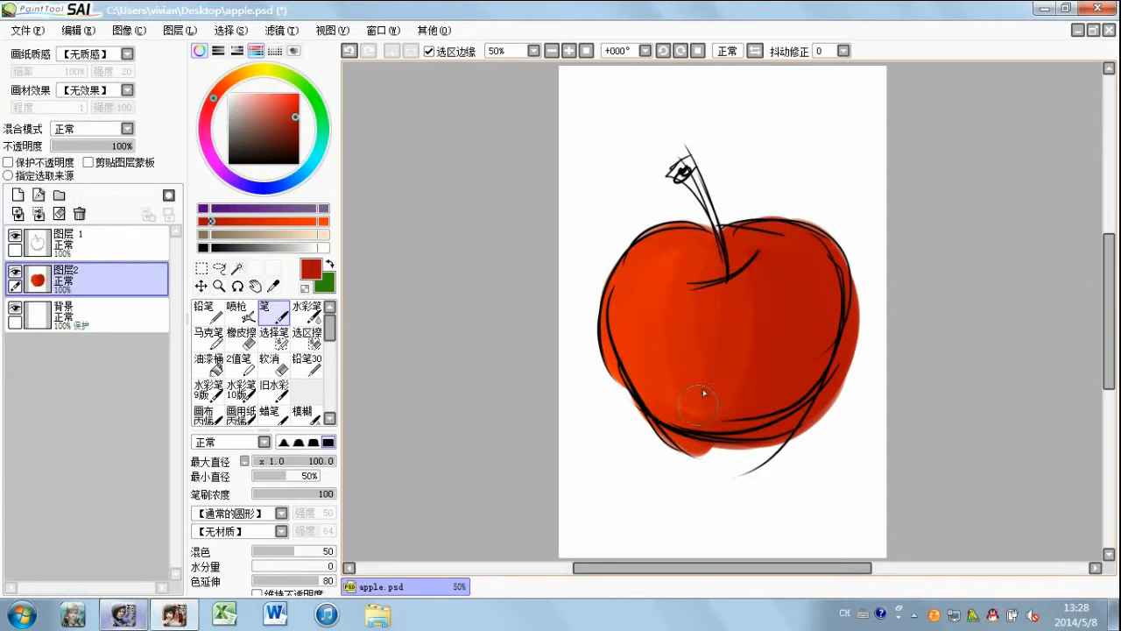
Step: Shade the apple's left edge and both upper shoulders with the dark red
{"action": "mouse_move", "coordinate": [622, 279]}
{"action": "left_mouse_down"}
{"action": "mouse_move", "coordinate": [630, 325]}
{"action": "mouse_move", "coordinate": [608, 341]}
{"action": "mouse_move", "coordinate": [630, 342]}
{"action": "mouse_move", "coordinate": [648, 422]}
{"action": "left_mouse_up"}
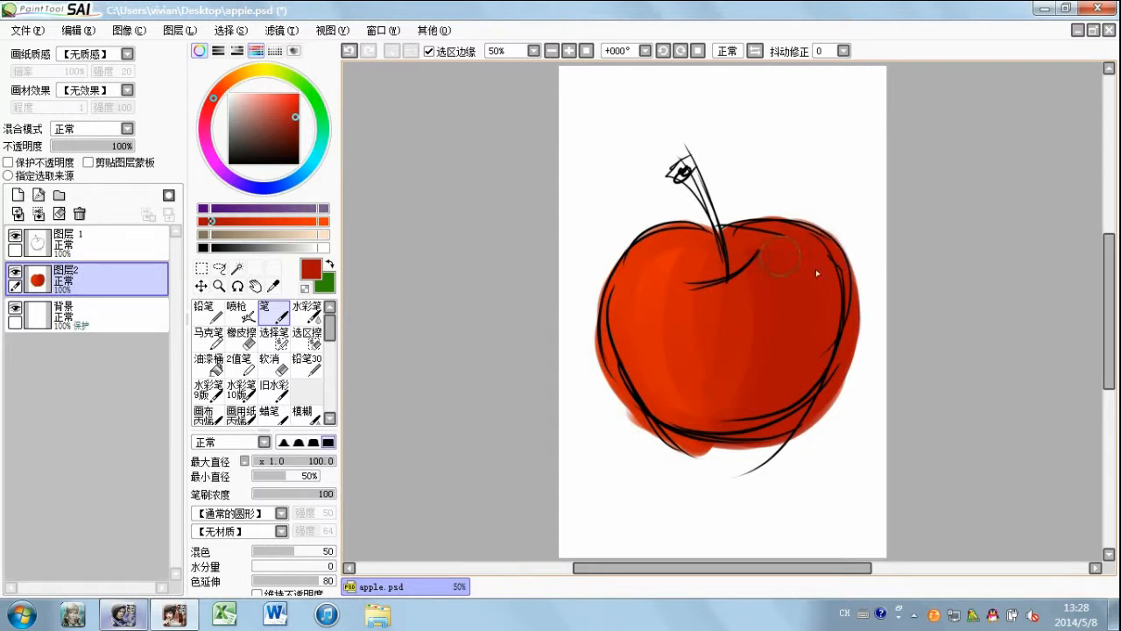
{"action": "left_click_drag", "start_coordinate": [792, 229], "coordinate": [740, 254]}
{"action": "left_click_drag", "start_coordinate": [835, 254], "coordinate": [793, 228]}
{"action": "mouse_move", "coordinate": [705, 230]}
{"action": "left_mouse_down"}
{"action": "mouse_move", "coordinate": [664, 233]}
{"action": "mouse_move", "coordinate": [623, 372]}
{"action": "left_mouse_up"}
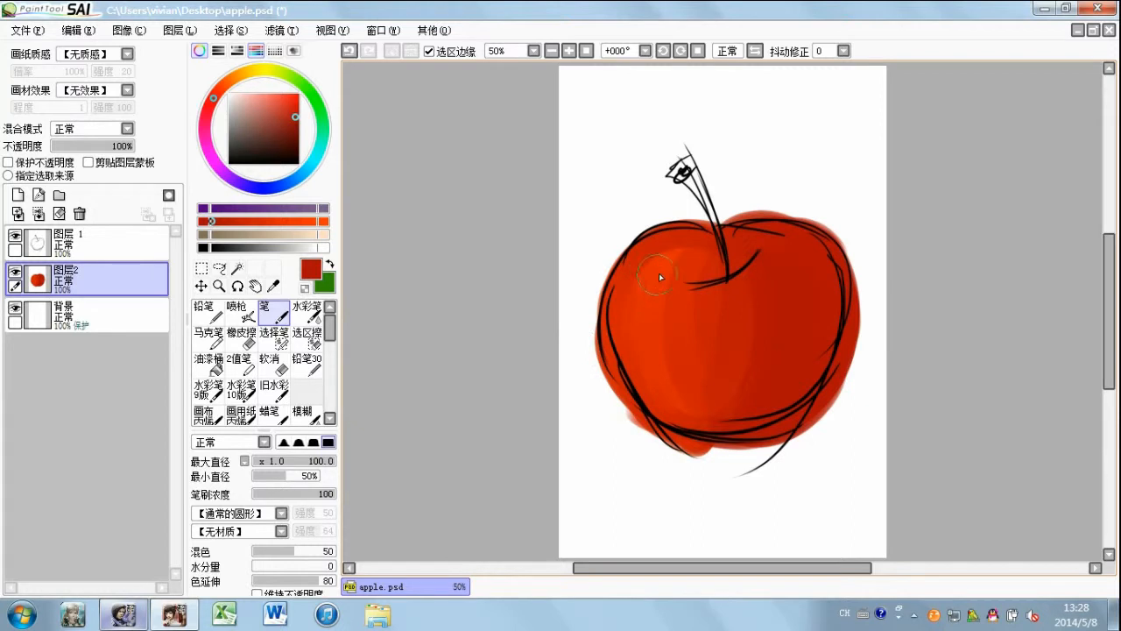
Step: Brighten the apple's left half with vivid orange-red and paint a lighter coral-red patch in the middle of it
{"action": "left_click_drag", "start_coordinate": [230, 221], "coordinate": [315, 220]}
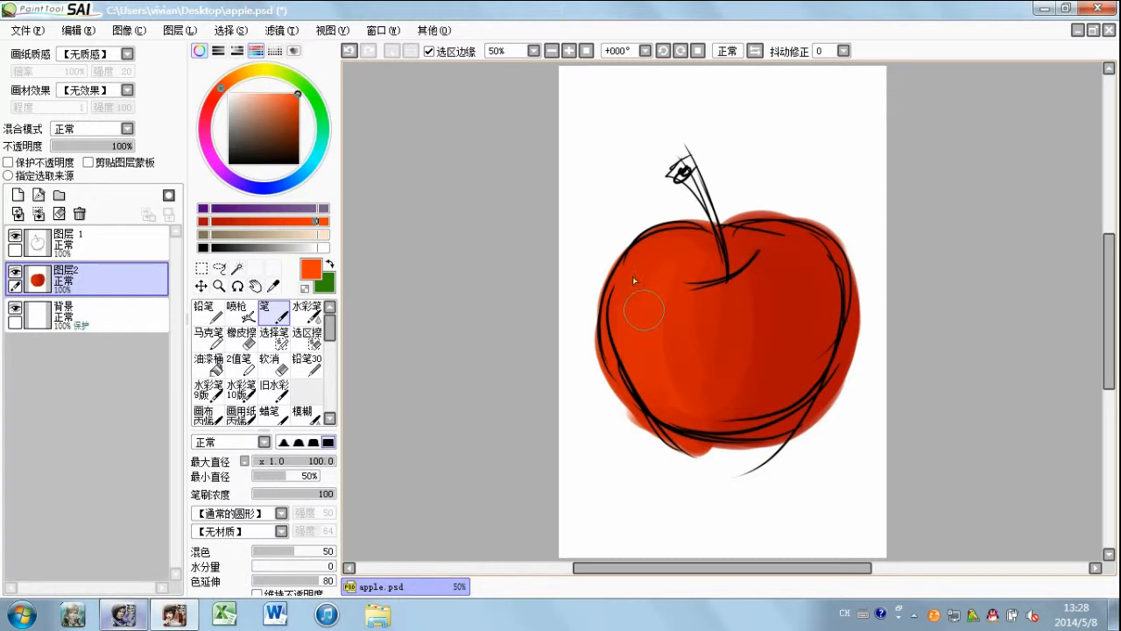
{"action": "left_click_drag", "start_coordinate": [672, 306], "coordinate": [695, 327]}
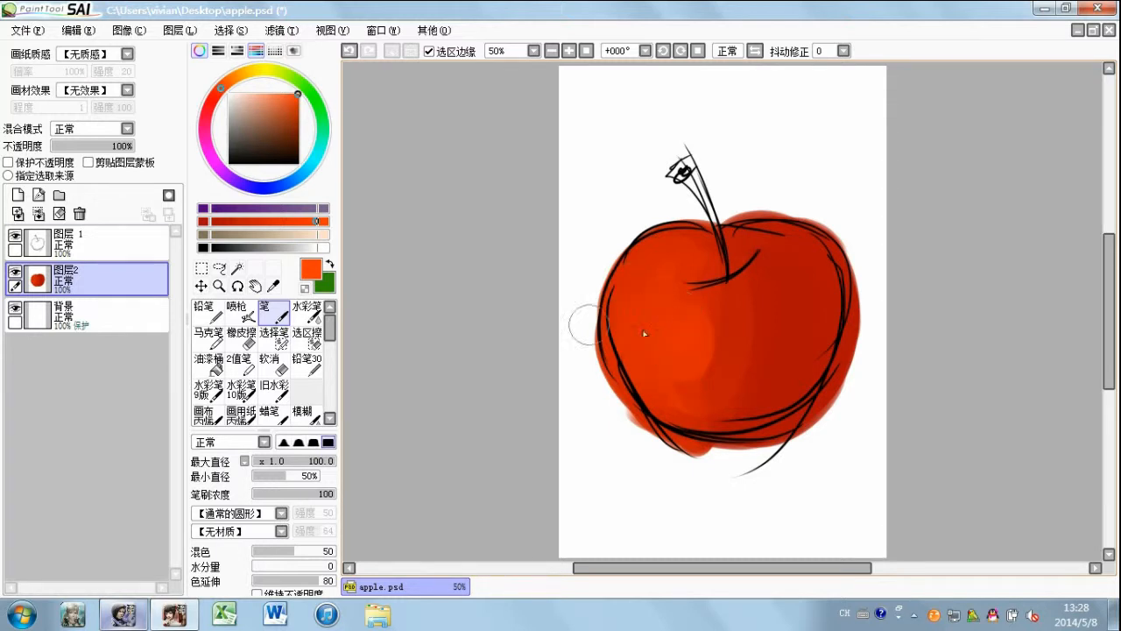
{"action": "left_click_drag", "start_coordinate": [275, 100], "coordinate": [215, 95]}
{"action": "mouse_move", "coordinate": [671, 343]}
{"action": "left_mouse_down"}
{"action": "mouse_move", "coordinate": [693, 307]}
{"action": "mouse_move", "coordinate": [673, 354]}
{"action": "mouse_move", "coordinate": [648, 353]}
{"action": "mouse_move", "coordinate": [712, 359]}
{"action": "left_mouse_up"}
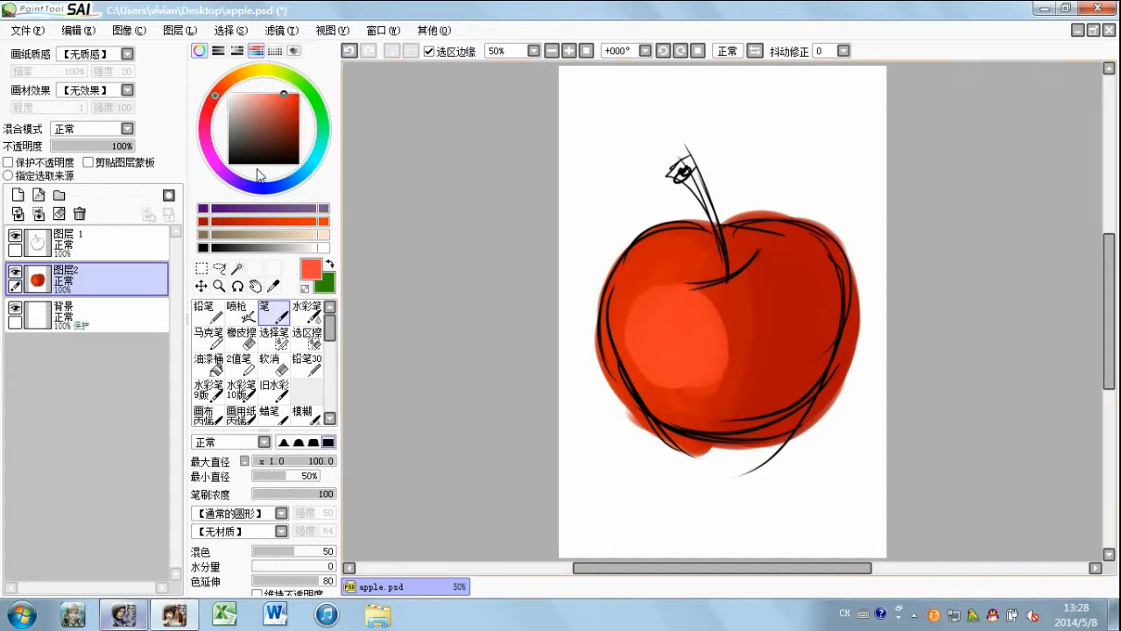
Step: Blend the coral-red patch's edges into the surrounding red using the watercolour brush (水彩笔) at size 100
{"action": "left_click", "coordinate": [306, 311]}
{"action": "left_click", "coordinate": [303, 462]}
{"action": "left_click_drag", "start_coordinate": [291, 460], "coordinate": [342, 455]}
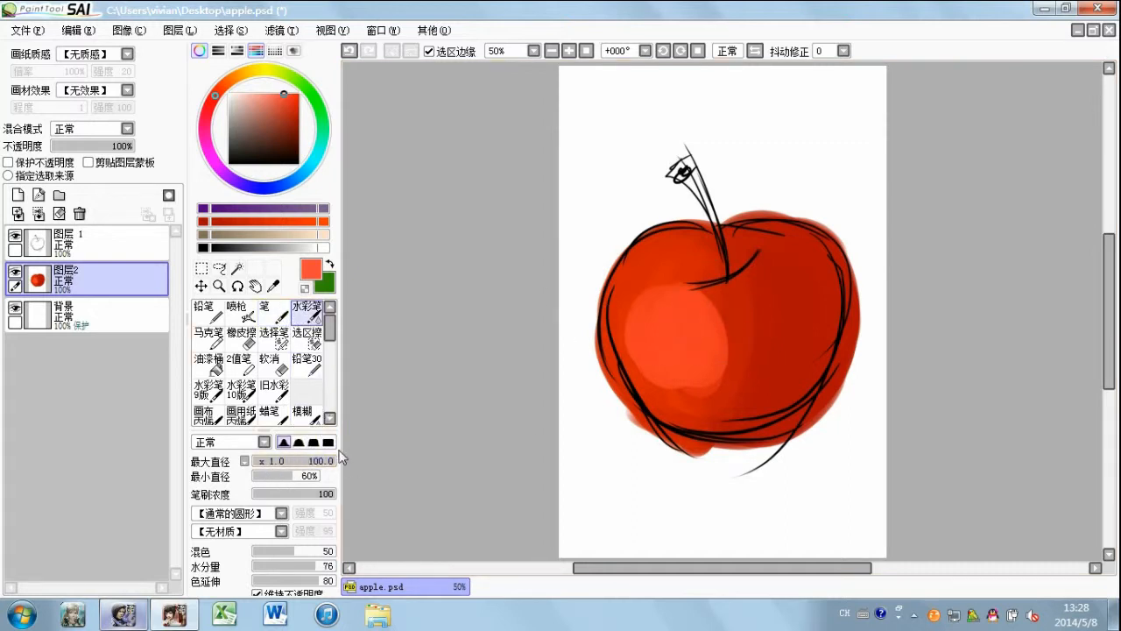
{"action": "mouse_move", "coordinate": [707, 316]}
{"action": "left_mouse_down"}
{"action": "mouse_move", "coordinate": [735, 343]}
{"action": "mouse_move", "coordinate": [701, 409]}
{"action": "mouse_move", "coordinate": [662, 402]}
{"action": "mouse_move", "coordinate": [637, 368]}
{"action": "left_mouse_up"}
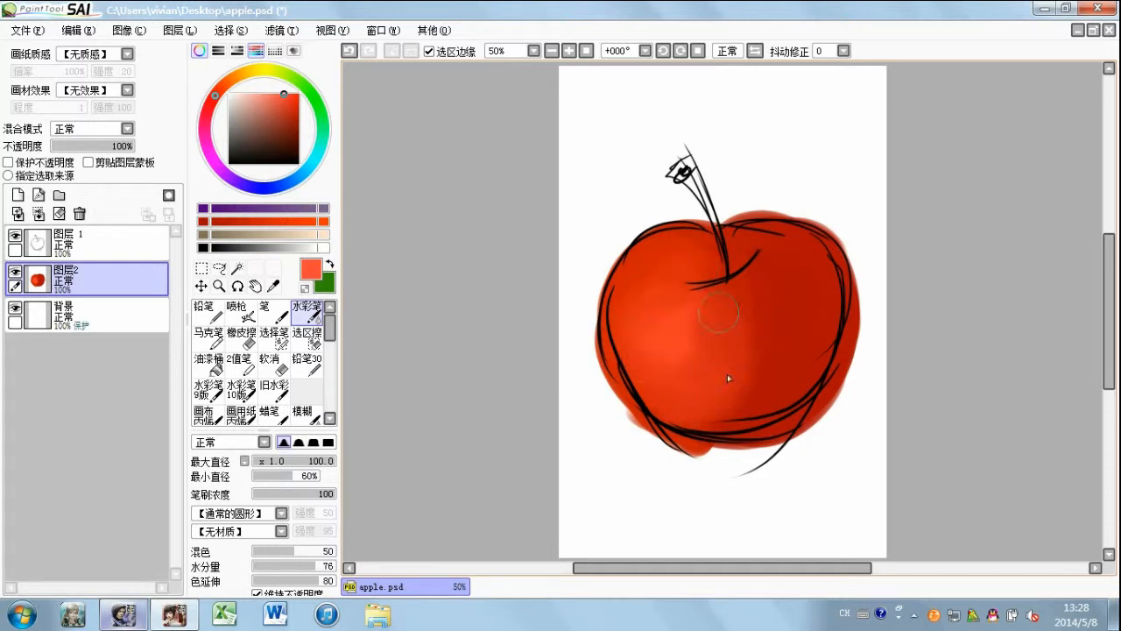
Step: Add a new layer above the apple's colour layer and paint a white dot and curved highlight on the apple's left side with the size 46 Pen (笔)
{"action": "left_click", "coordinate": [17, 195]}
{"action": "left_click", "coordinate": [315, 247]}
{"action": "left_click", "coordinate": [274, 311]}
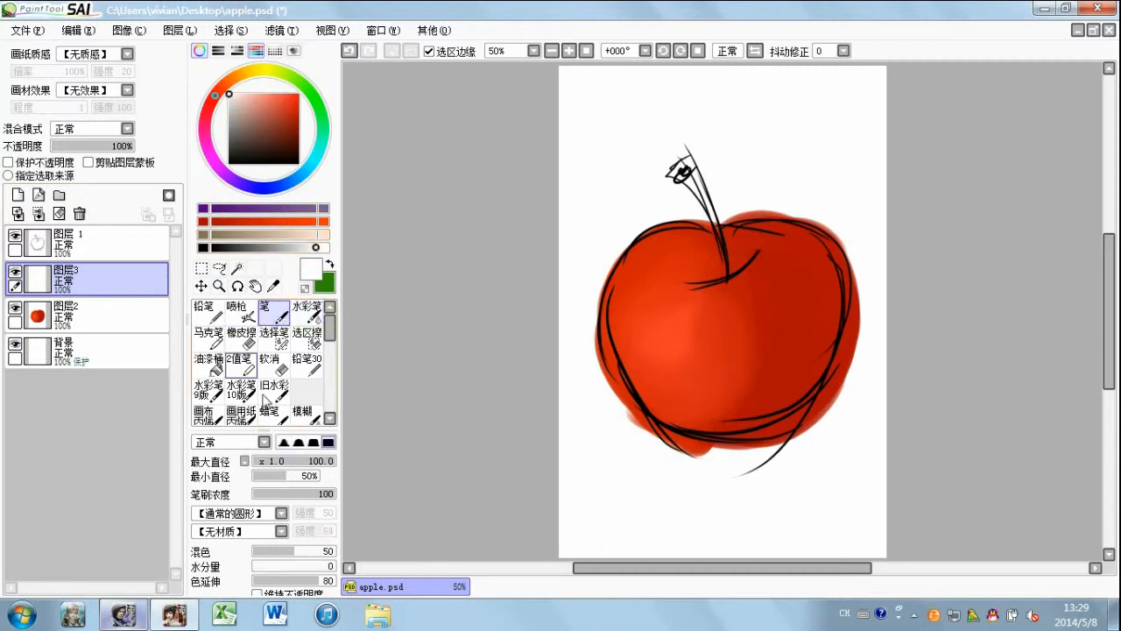
{"action": "left_click", "coordinate": [290, 461]}
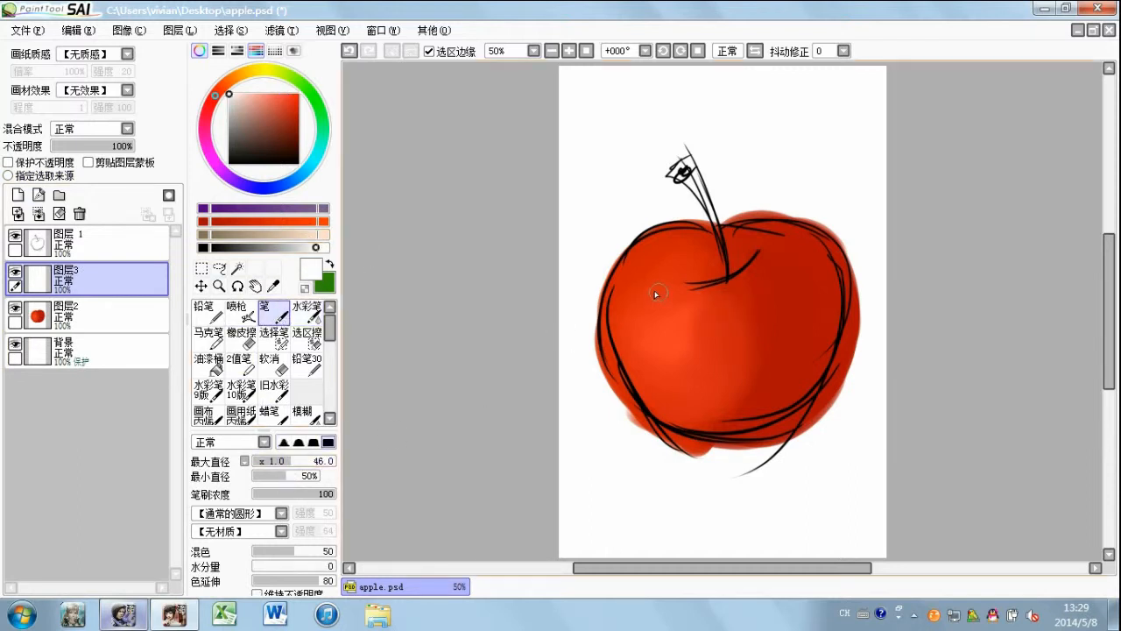
{"action": "left_click_drag", "start_coordinate": [647, 311], "coordinate": [683, 410]}
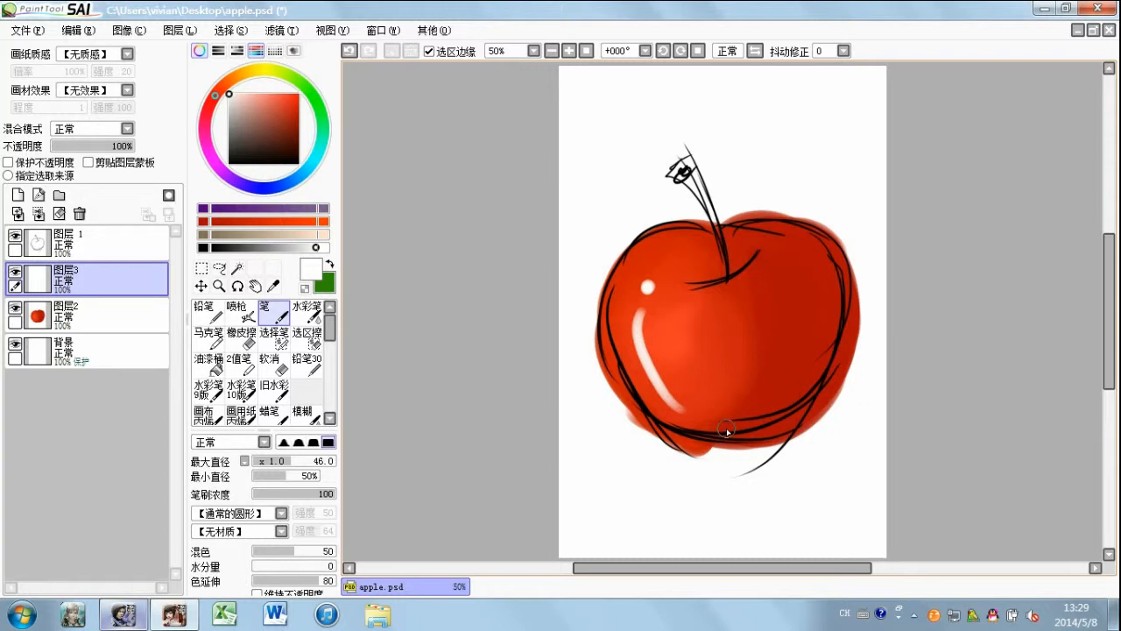